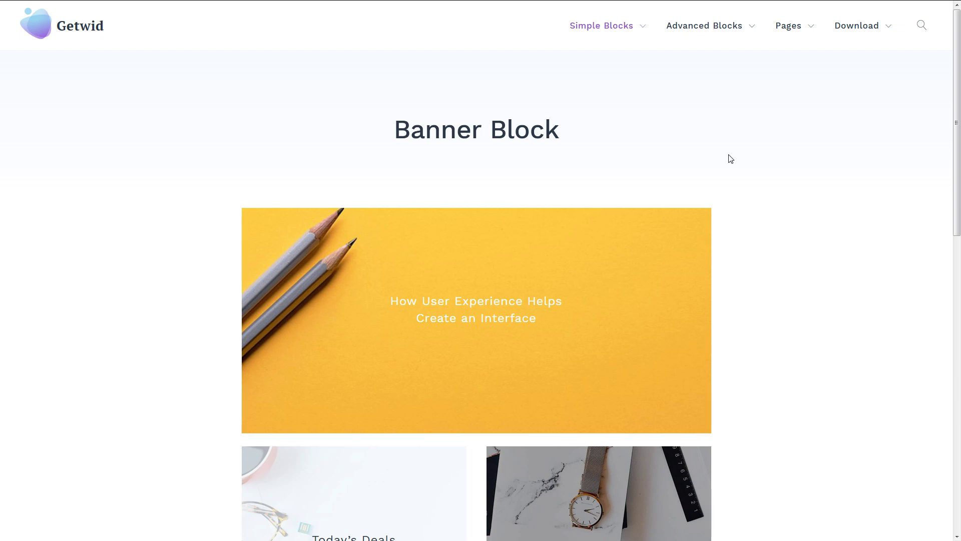
scroll(730, 158, "down", 2)
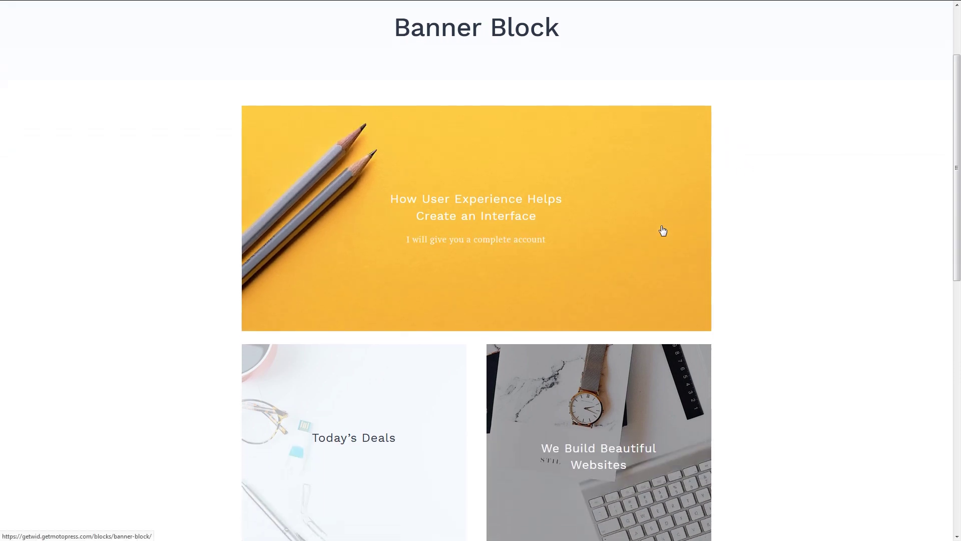
scroll(773, 294, "down", 2)
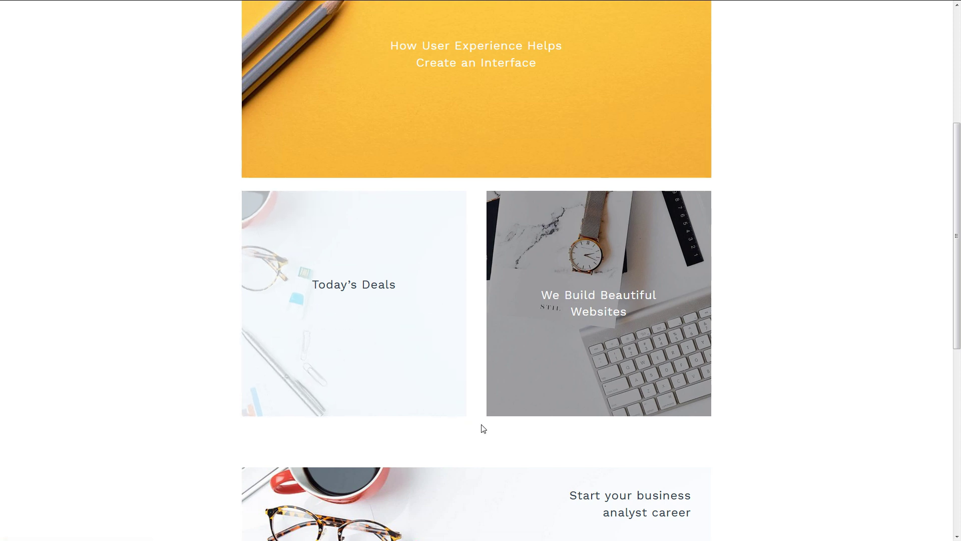
scroll(481, 428, "up", 2)
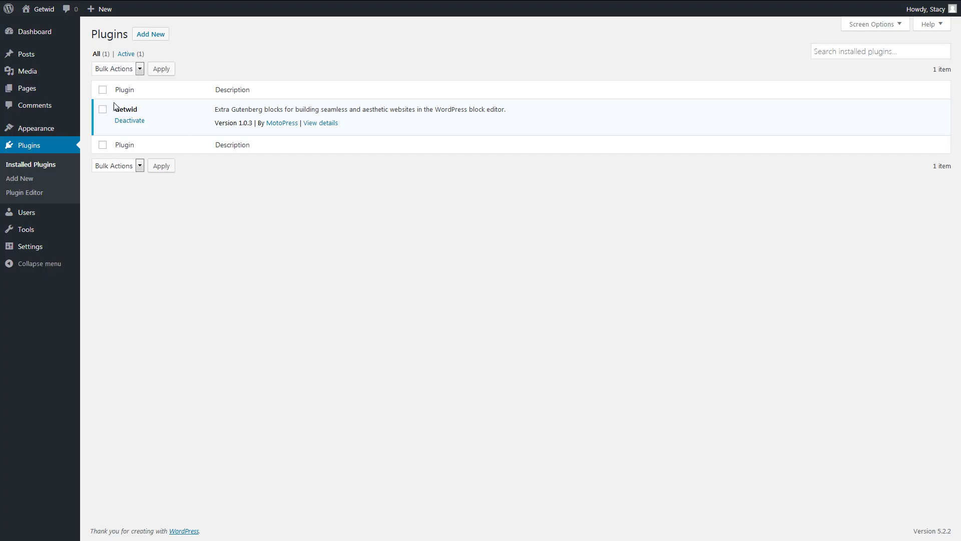
mouse_move(27, 88)
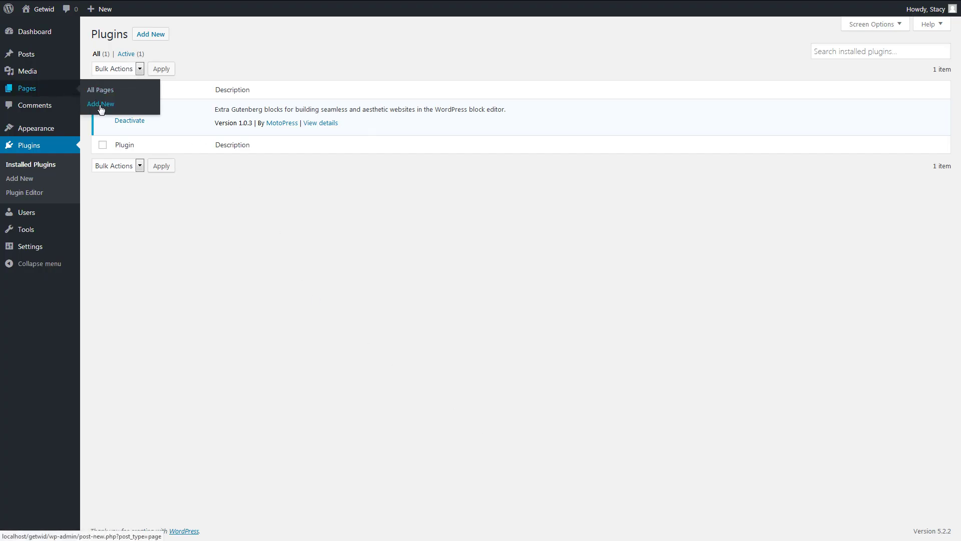
- Create a new page titled 'Getwid Banner Block' and insert a Getwid Banner block
left_click(100, 110)
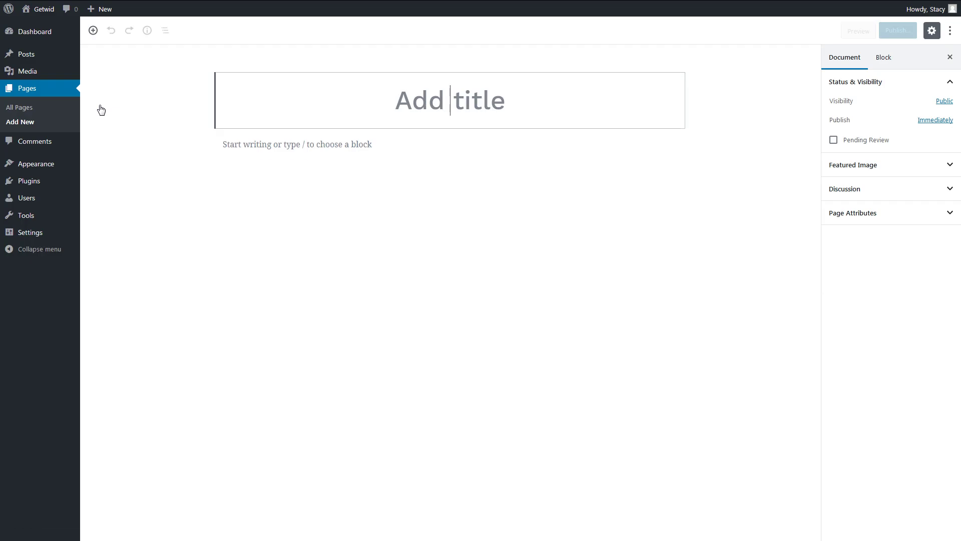
type("Getwid Banner Block")
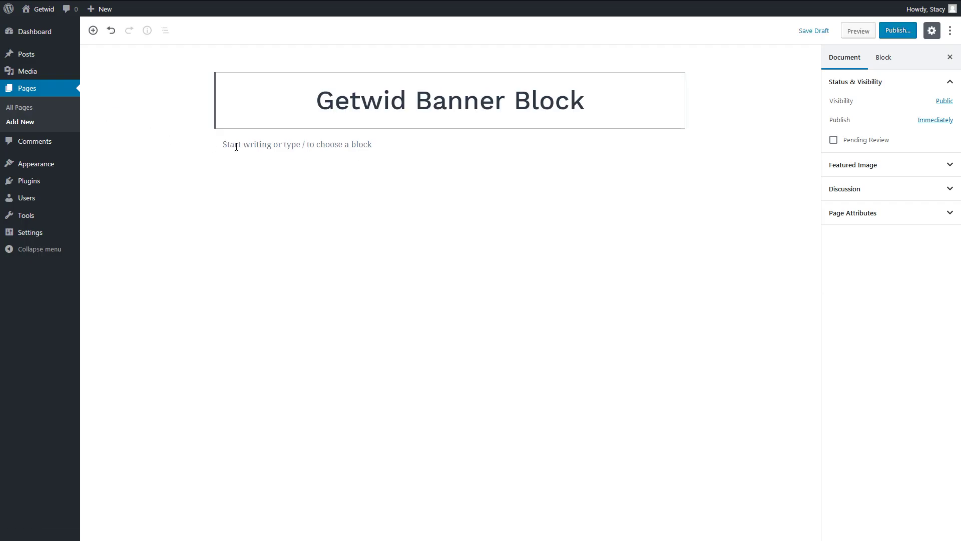
left_click(201, 145)
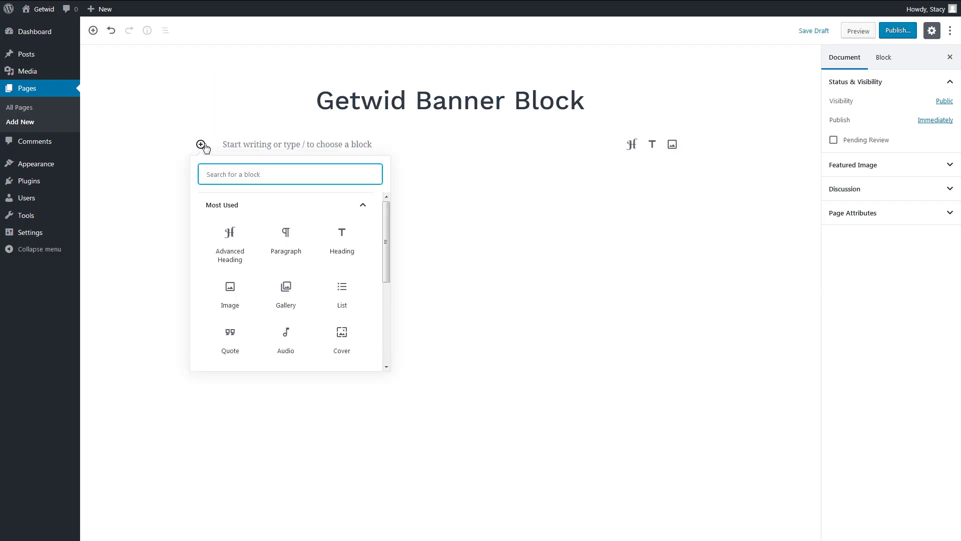
type("ba")
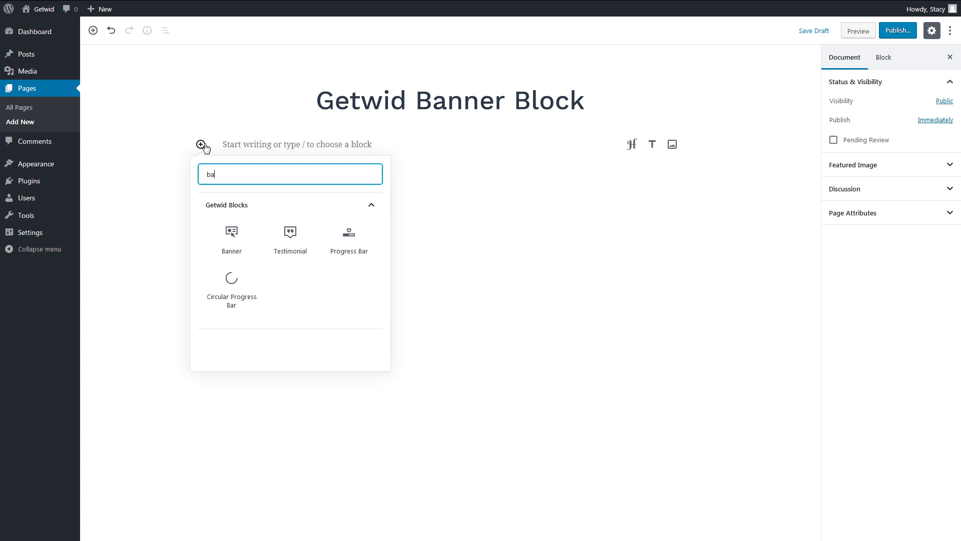
left_click(241, 244)
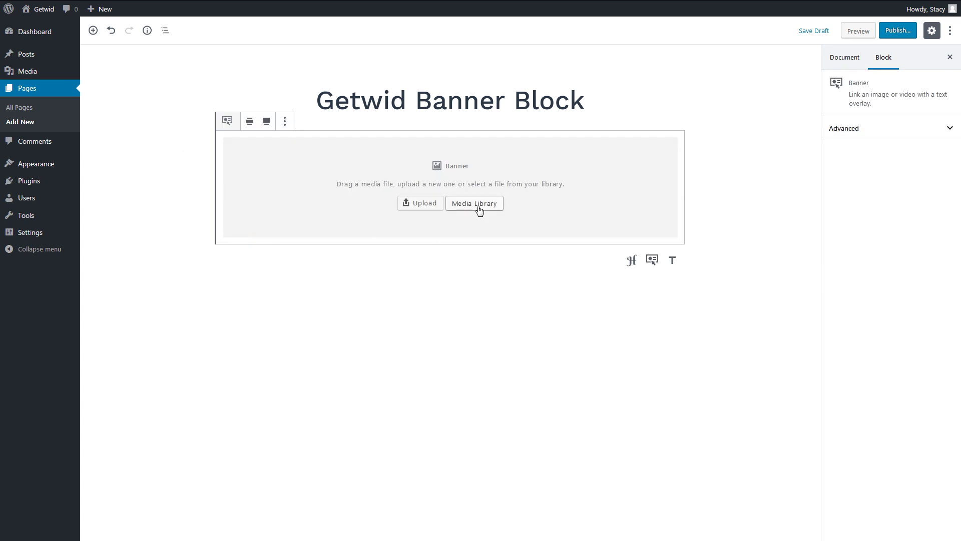
- Set the chameleon photo from the Media Library as the banner image
left_click(479, 210)
left_click(89, 53)
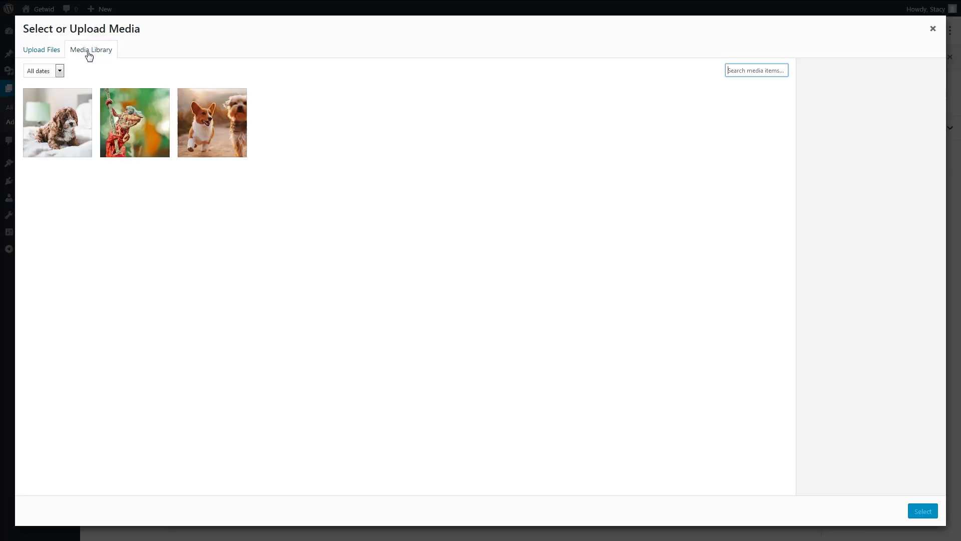
left_click(135, 124)
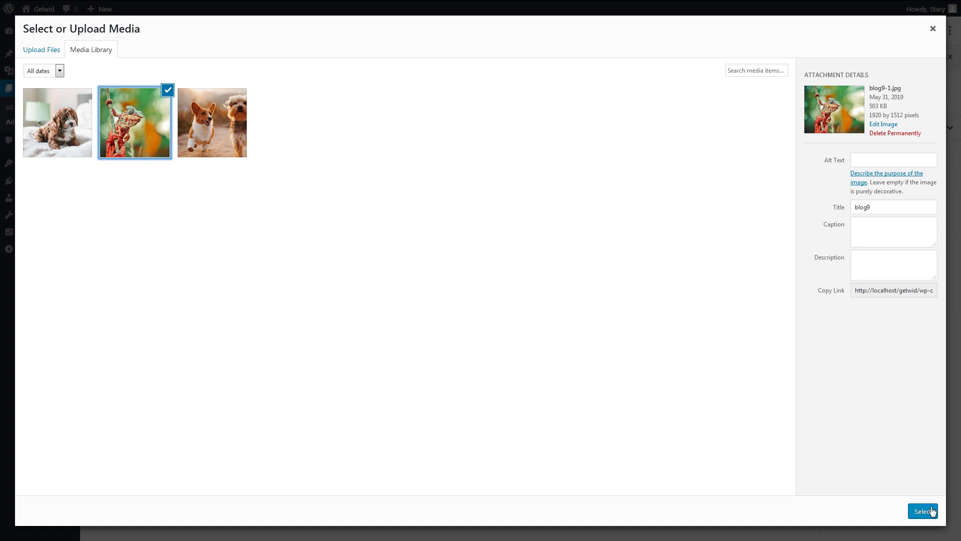
left_click(931, 512)
- Give the banner the heading 'Start your business analyst career' and paste the description paragraph
left_click(448, 242)
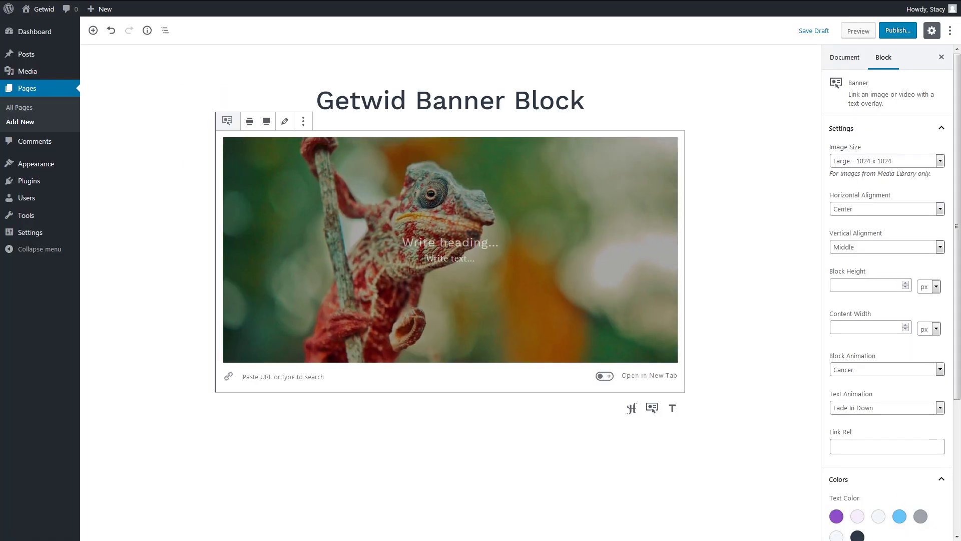
type("Start your business analyst career")
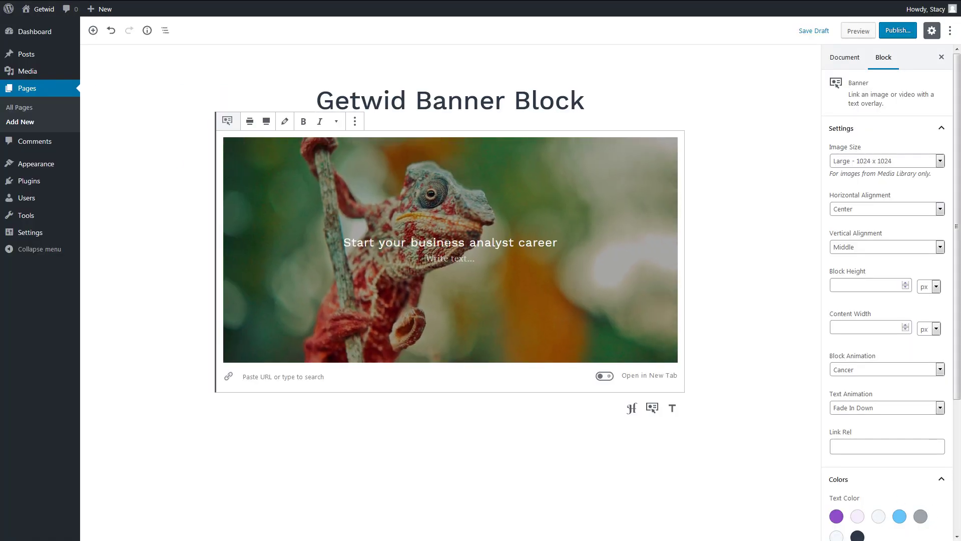
left_click(449, 259)
type("When you need your company to have a new website or if you venture on updating your old webpage with a new look and functionality, the choices are versatile.")
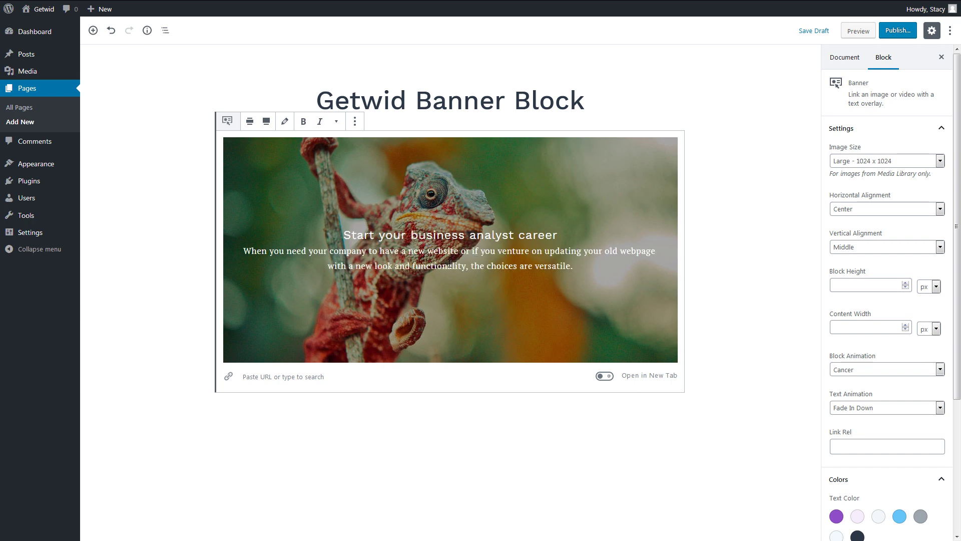
- Link the banner to motopress.com, toggling Open in New Tab on then back off
left_click(310, 376)
type("motopress.com")
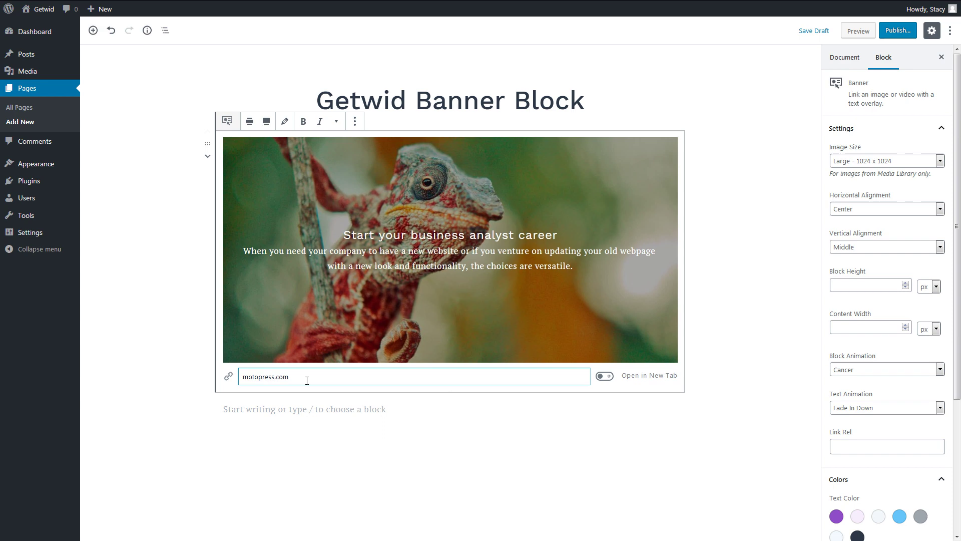
left_click(606, 376)
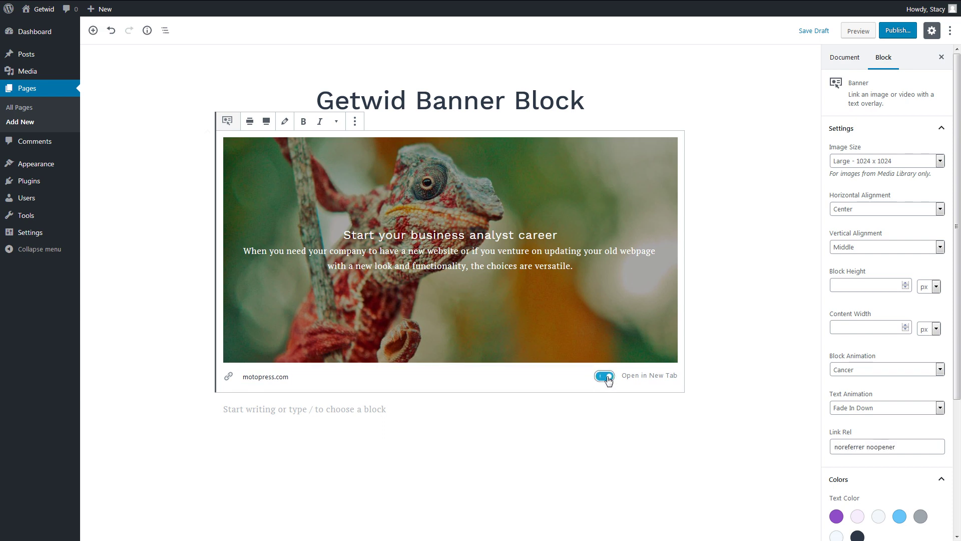
left_click(607, 376)
left_click(285, 121)
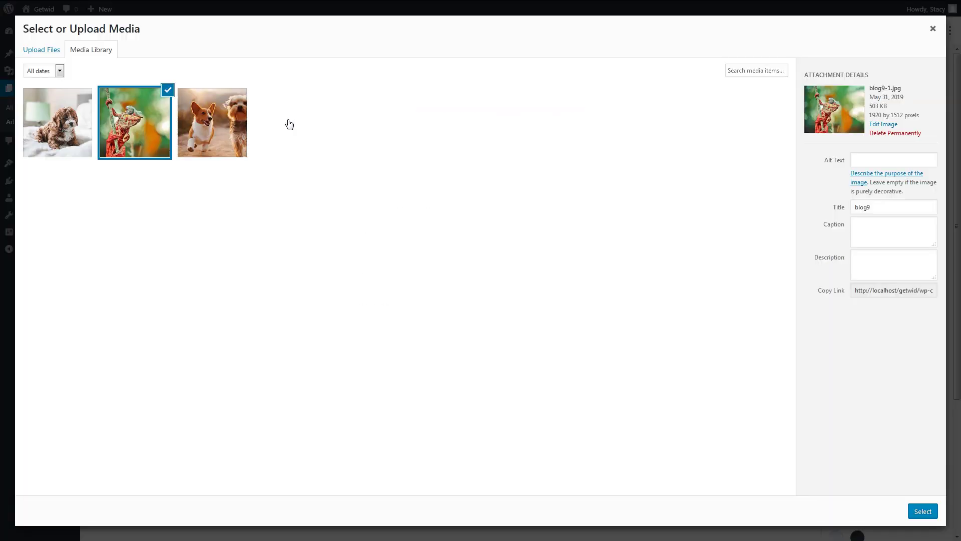
left_click(933, 28)
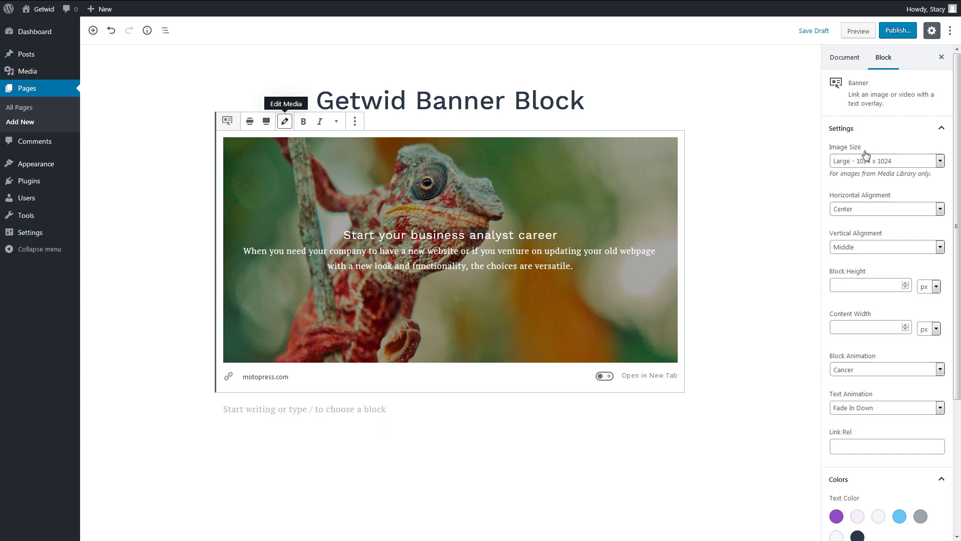
left_click(940, 162)
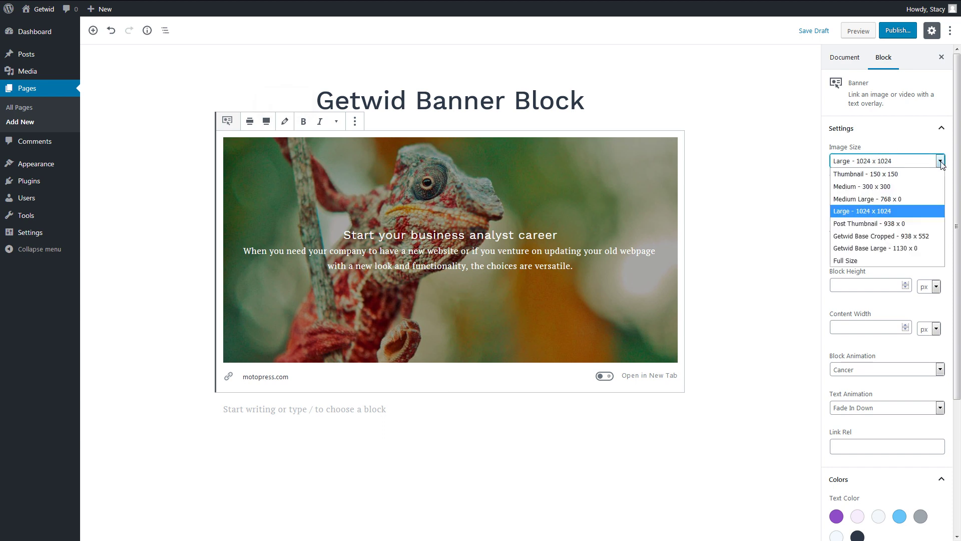
- Keep the large image size and set Horizontal Alignment to Right
left_click(941, 164)
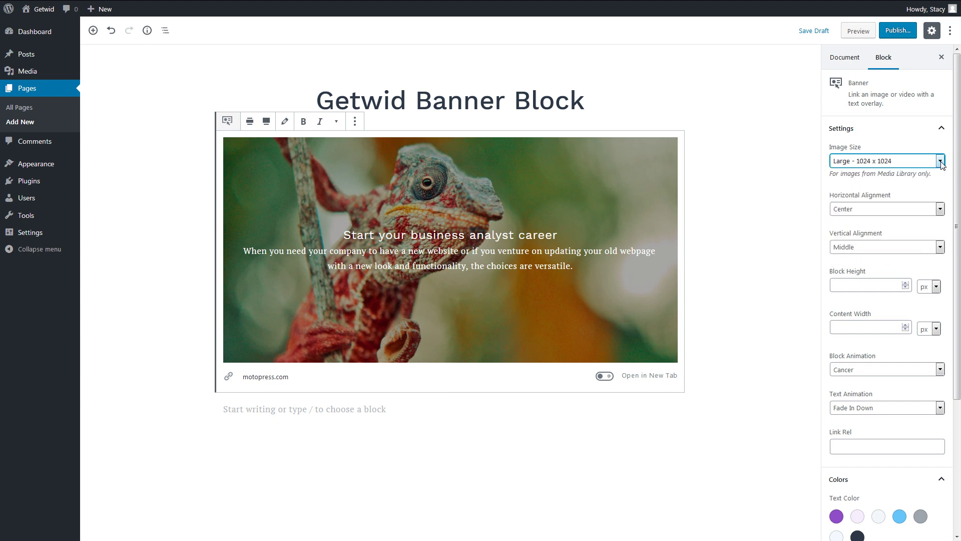
left_click(939, 208)
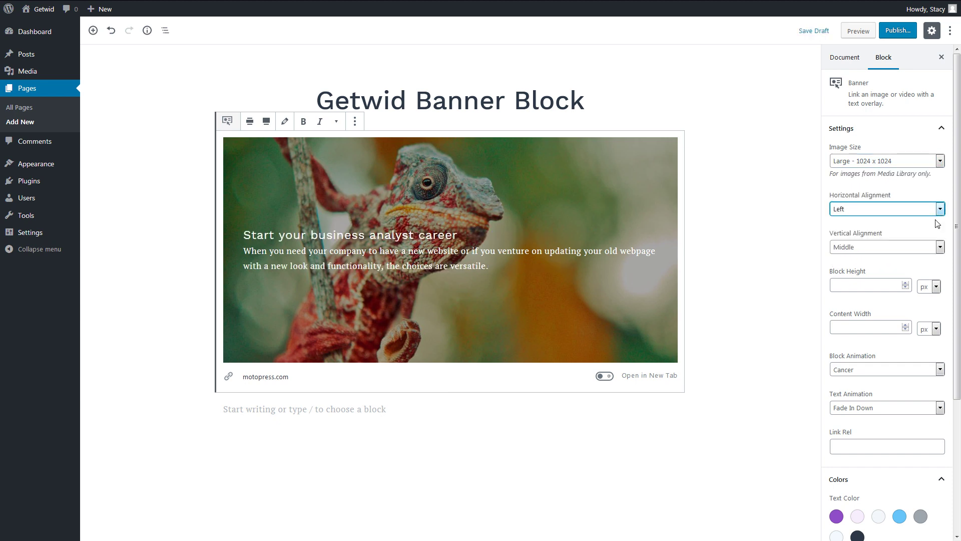
key("Down")
key("Down")
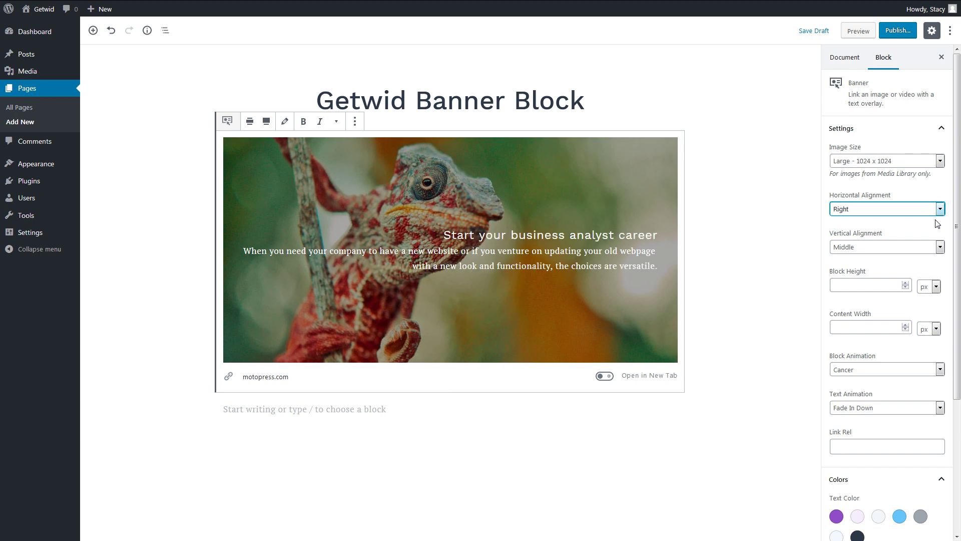
- Set Vertical Alignment to Bottom so the text sits at the bottom right
left_click(939, 247)
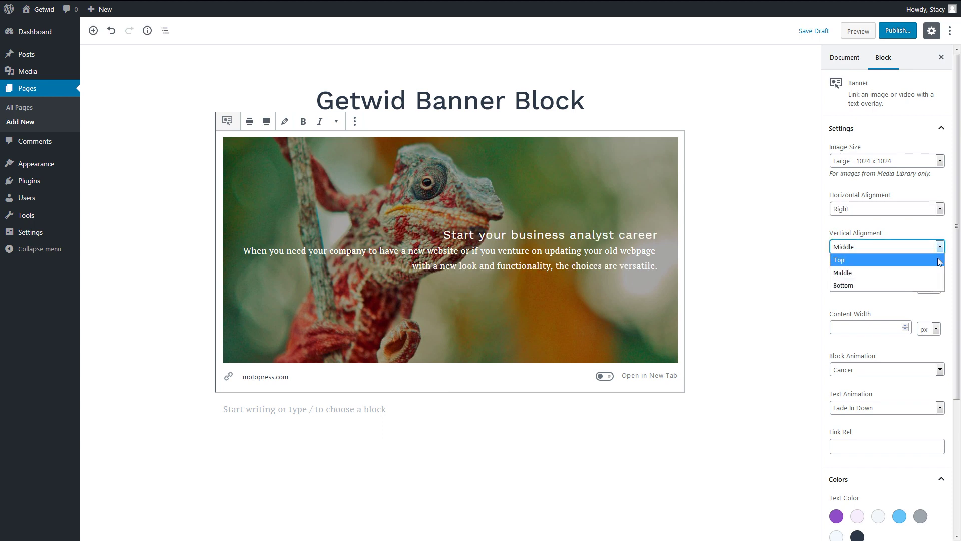
left_click(938, 260)
key("Down")
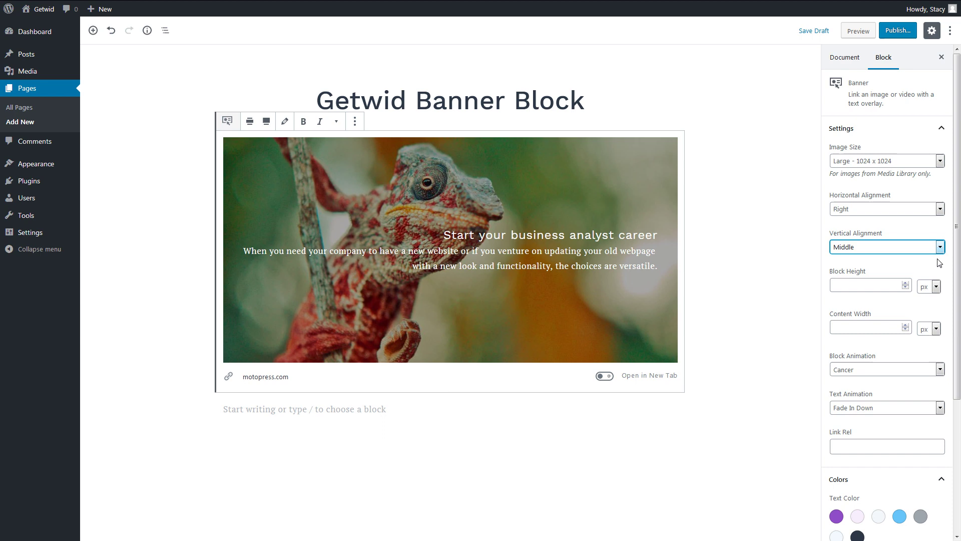
key("Down")
left_click(938, 262)
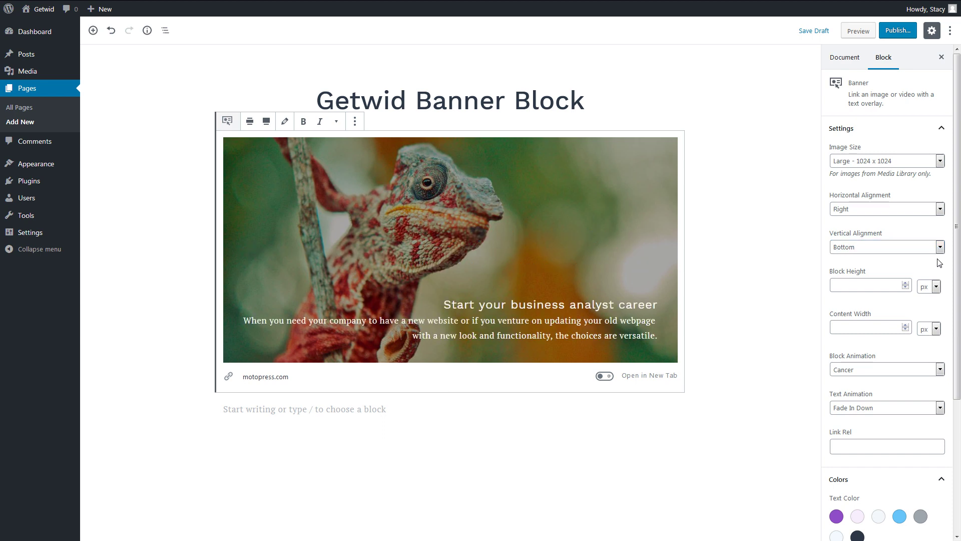
left_click(868, 283)
type("400")
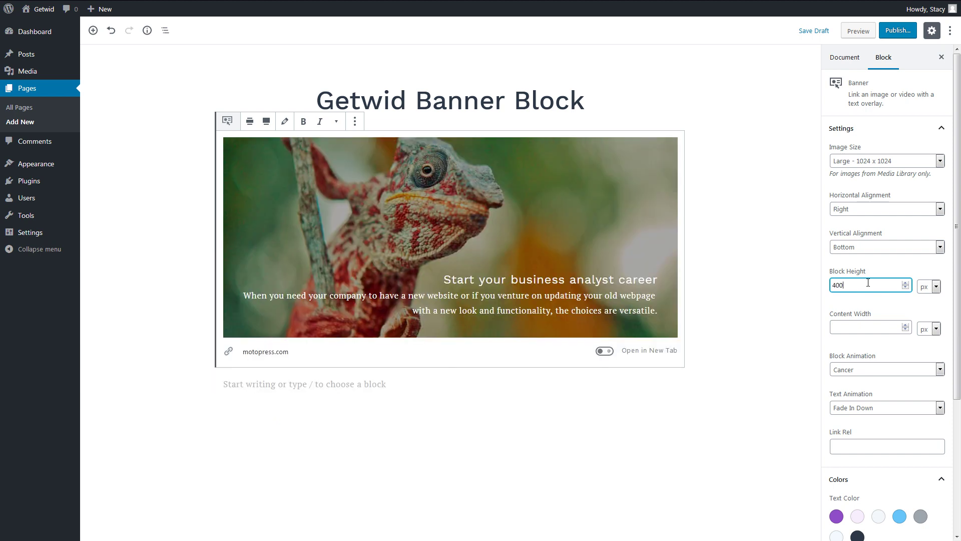
- Set Block Height to 400 keeping px as the unit, and check the Content Width unit
left_click(937, 287)
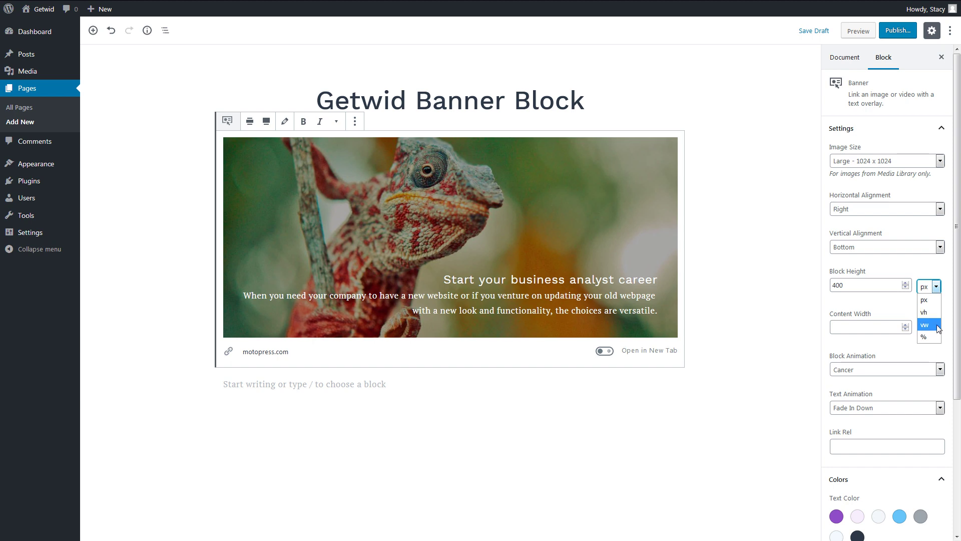
left_click(937, 353)
left_click(936, 329)
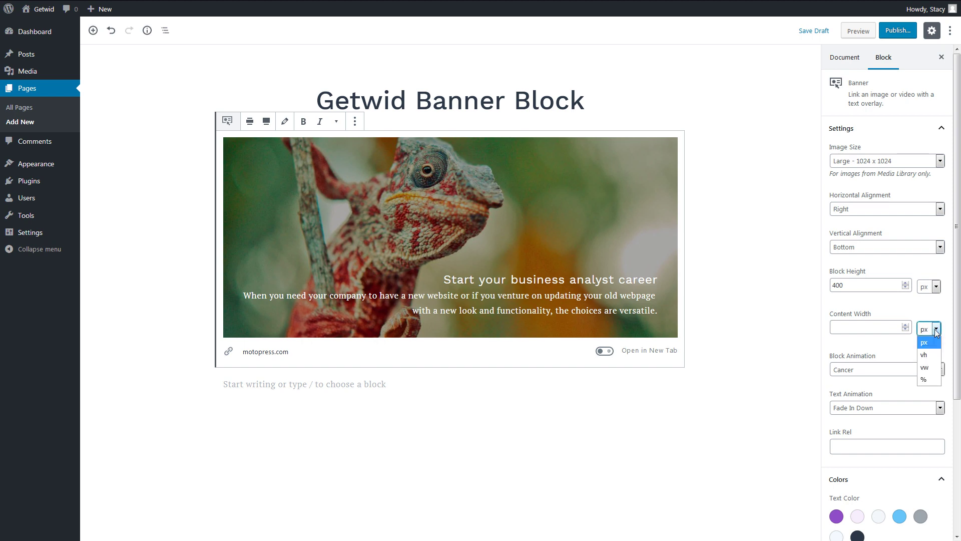
left_click(936, 330)
- Limit the banner's Content Width to 300 px so the text wraps into a narrow column
left_click(876, 325)
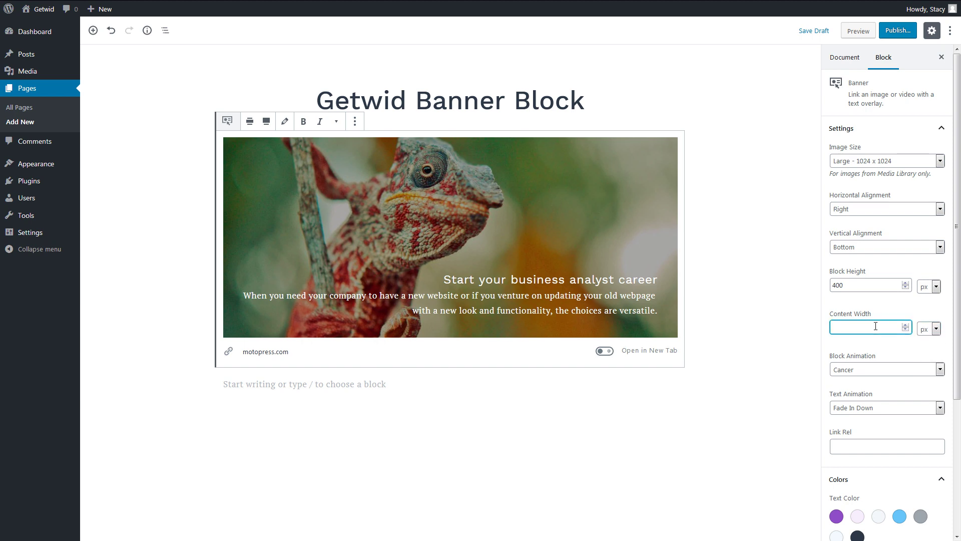
type("300")
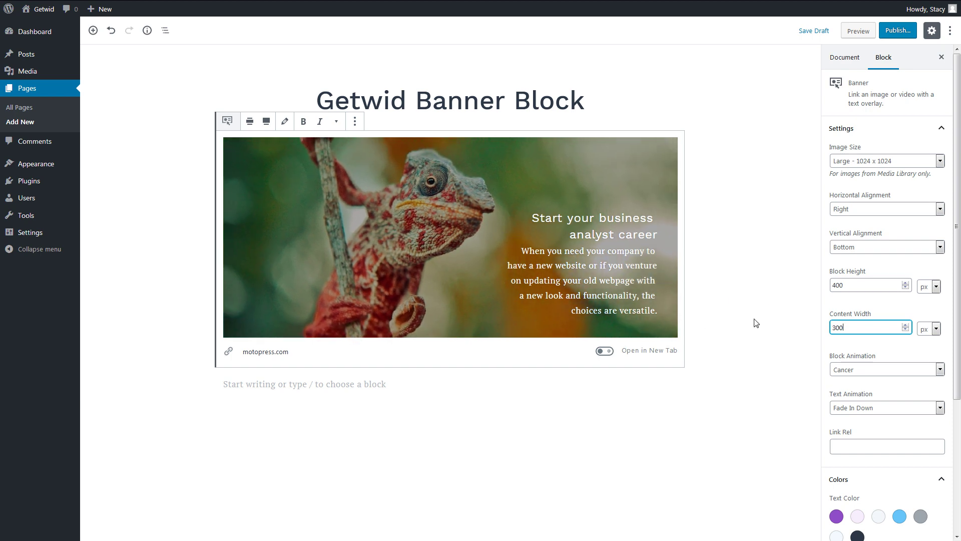
left_click(908, 342)
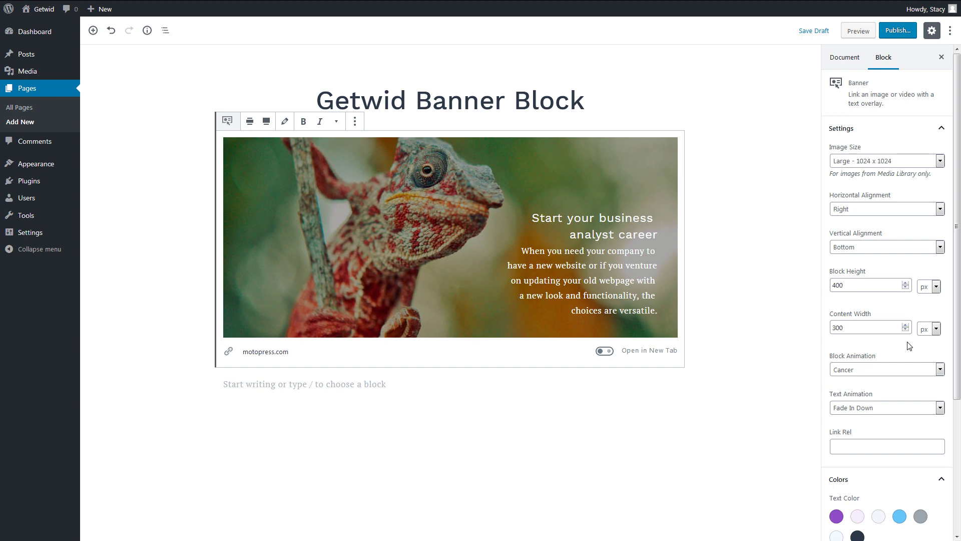
- Preview each Block Animation style (Taurus, Gemini, Cancer, Leo, Virgo) and settle on Aries
left_click(914, 368)
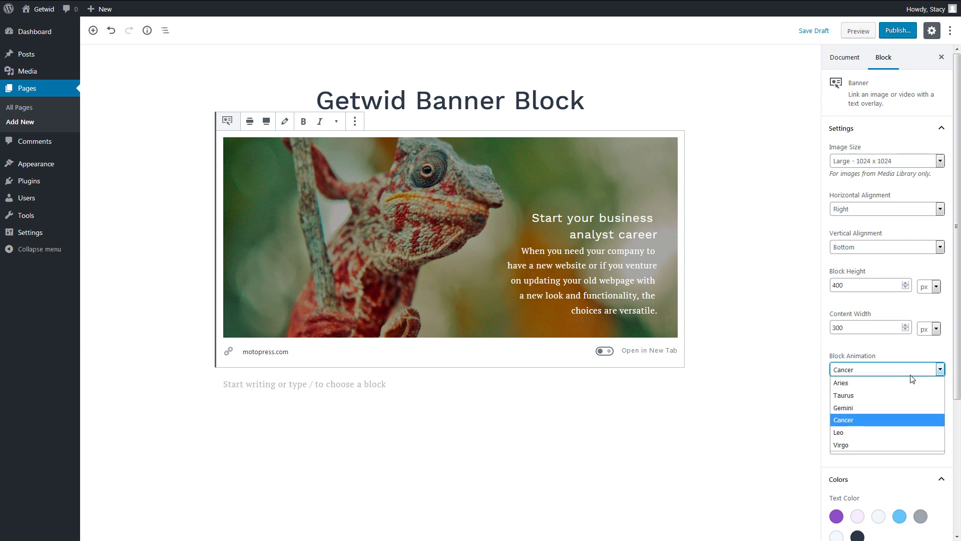
left_click(912, 382)
key("Up")
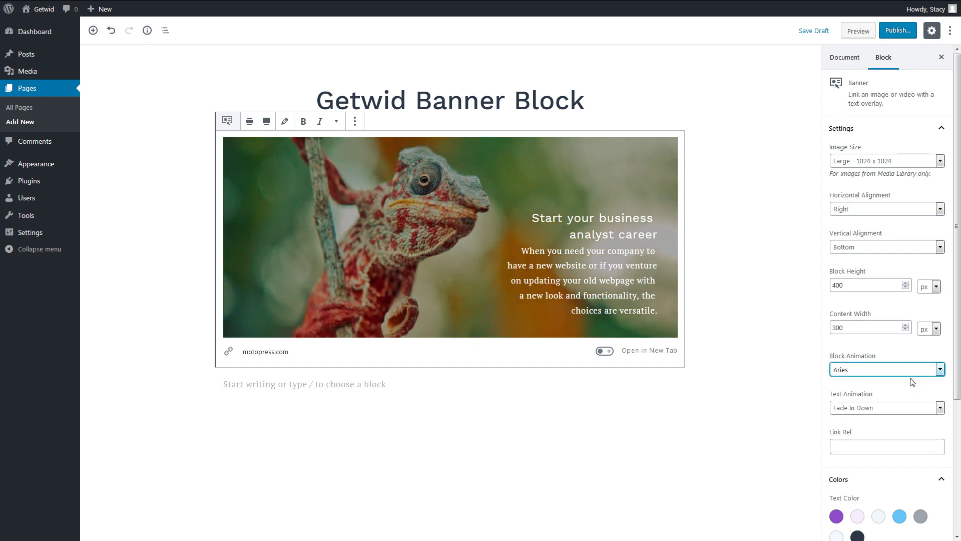
key("Down")
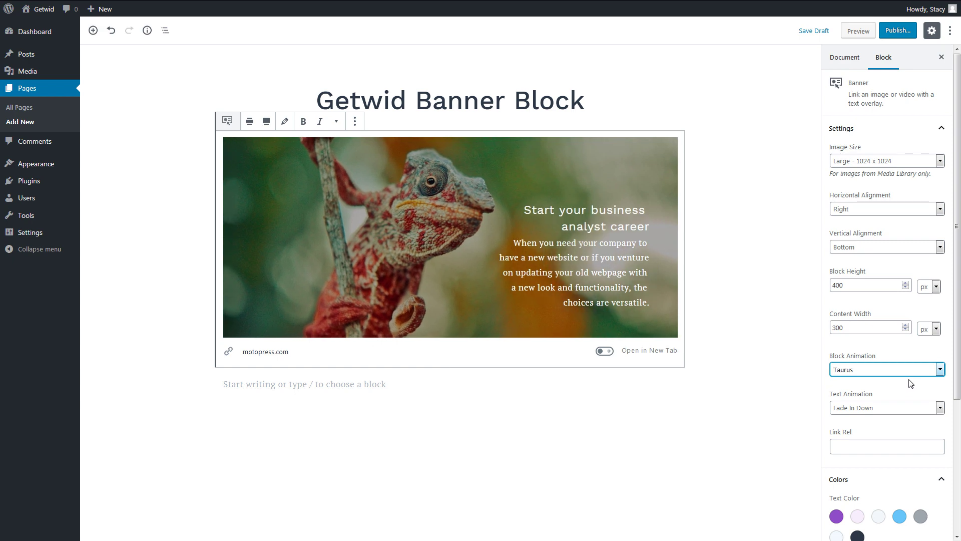
key("Down")
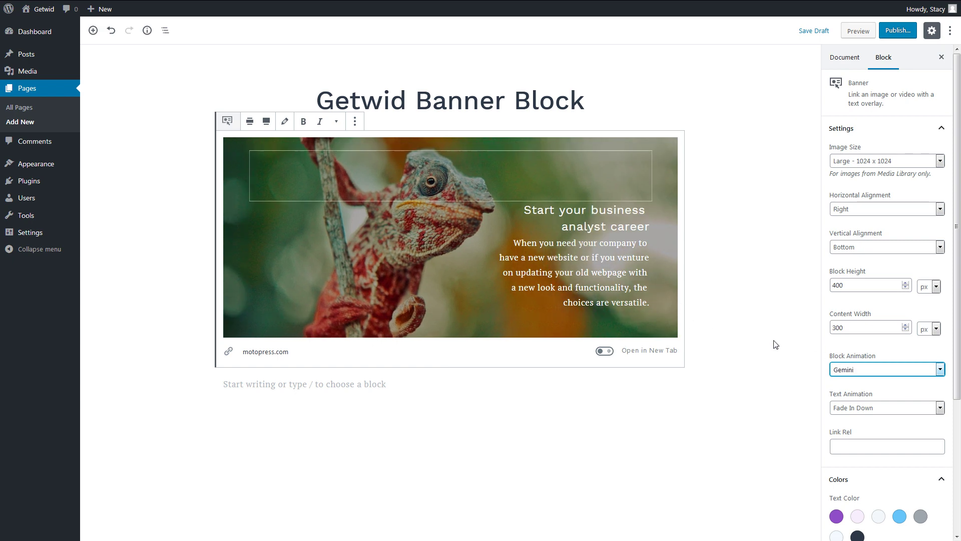
key("Down")
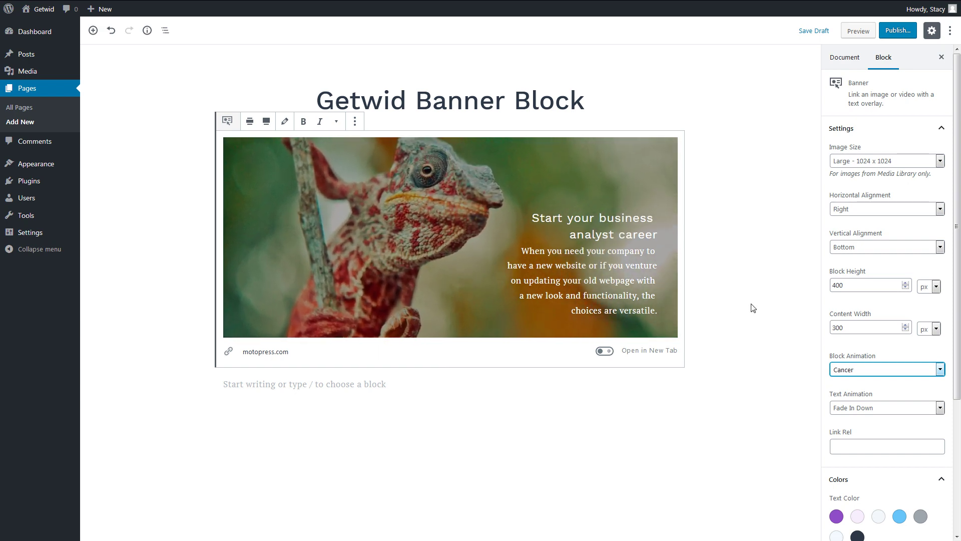
key("Down")
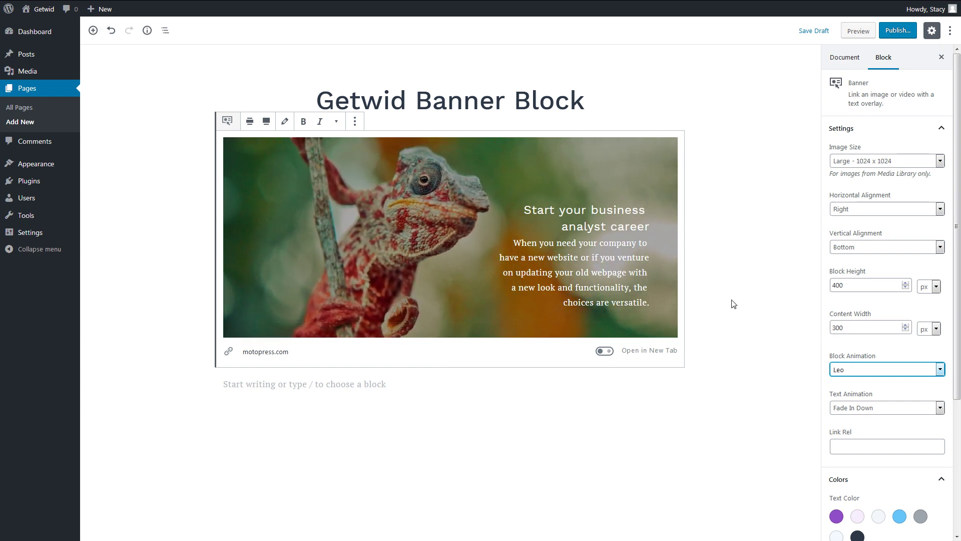
key("Down")
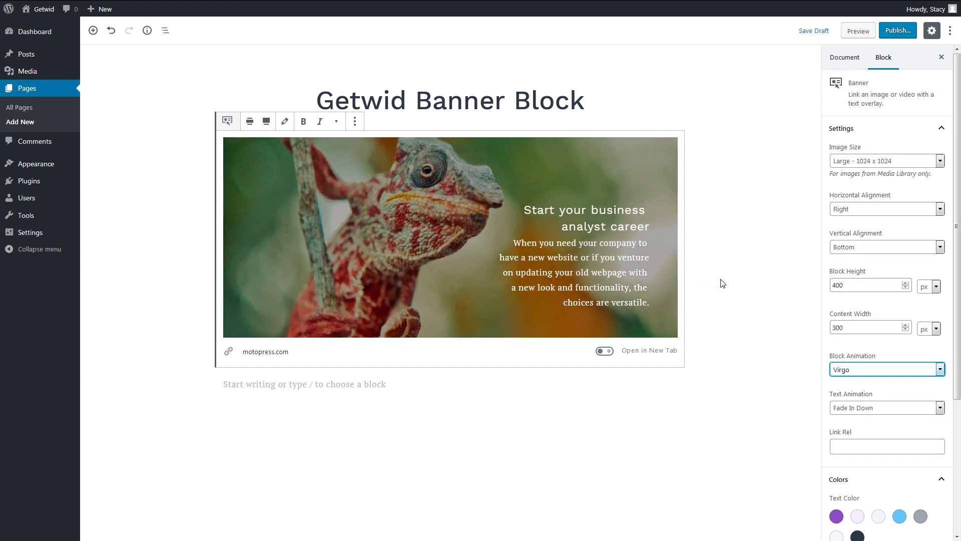
key("Down")
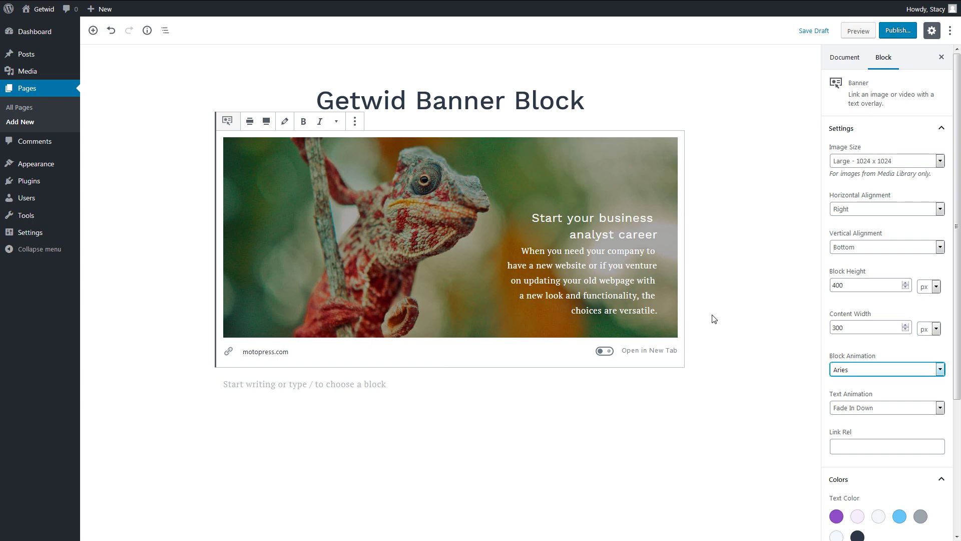
key("Tab")
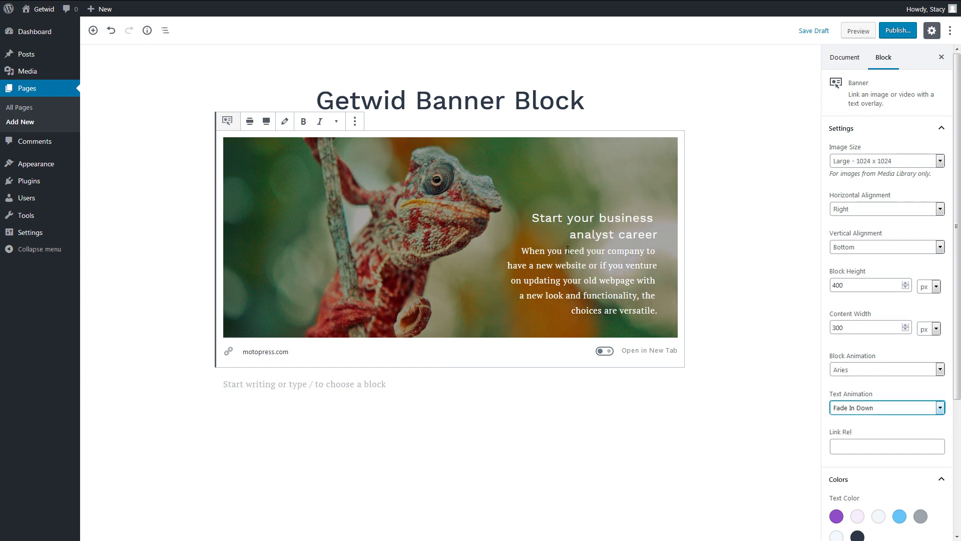
- Change the banner's Text Animation from Fade In Down to Fade In Right
left_click(940, 411)
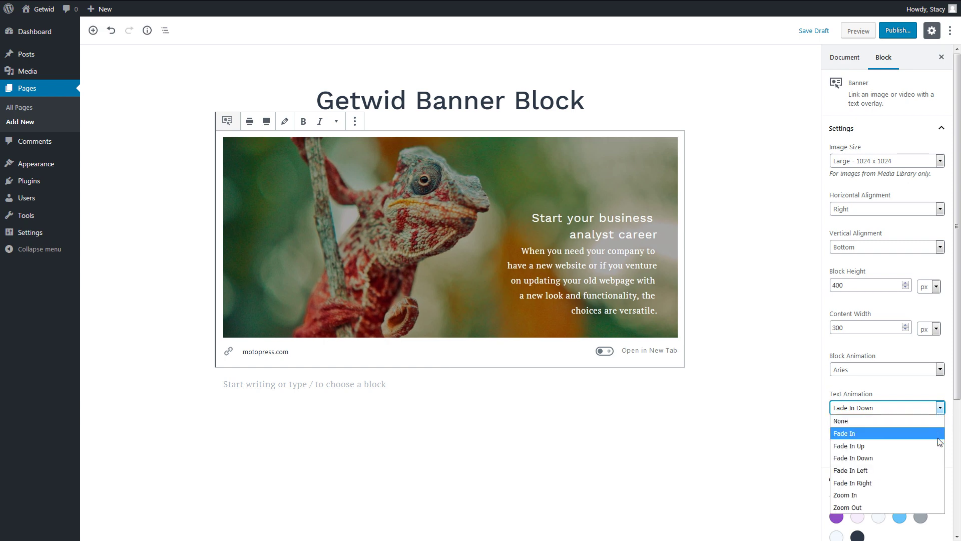
left_click(929, 483)
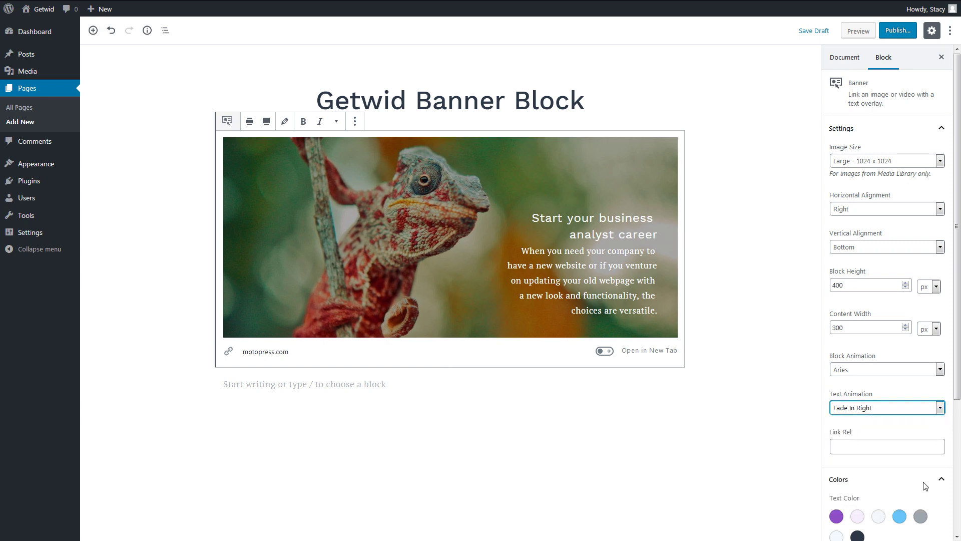
left_click(898, 447)
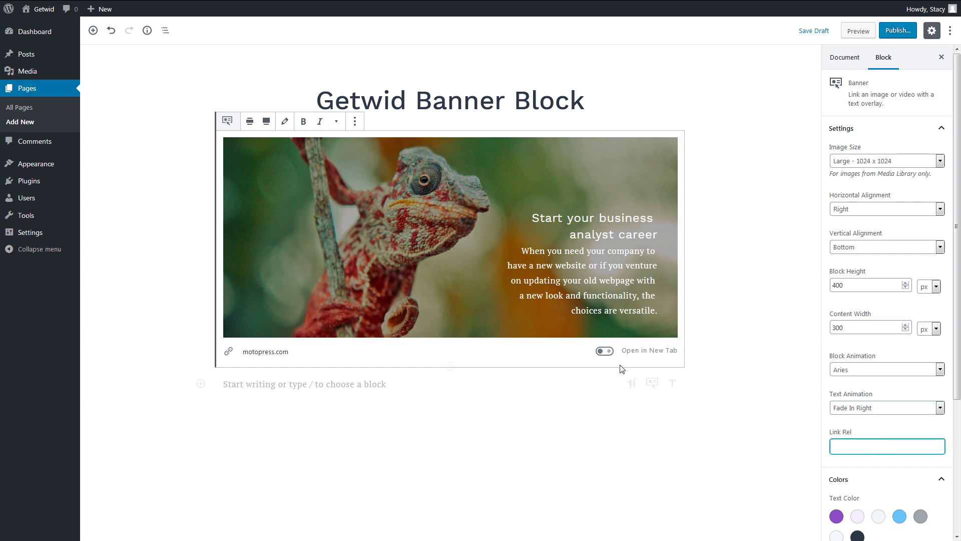
- Switch Open in New Tab on, auto-filling Link Rel with 'noreferrer noopener'
left_click(605, 353)
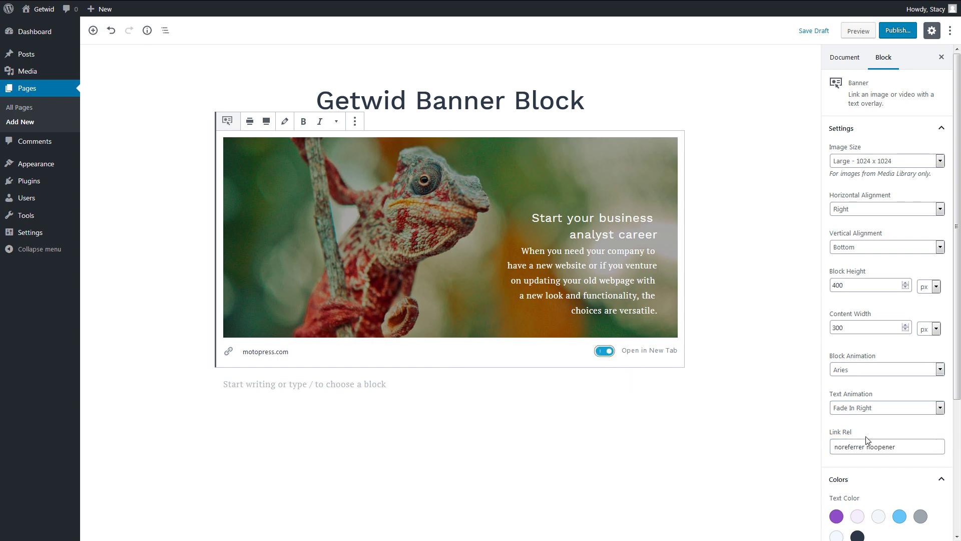
left_click_drag(907, 448, 816, 449)
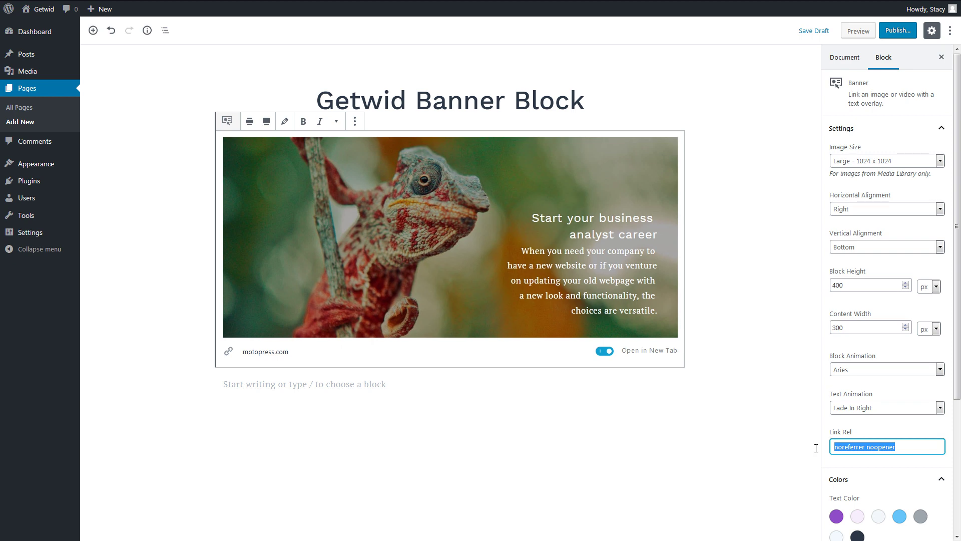
left_click(824, 447)
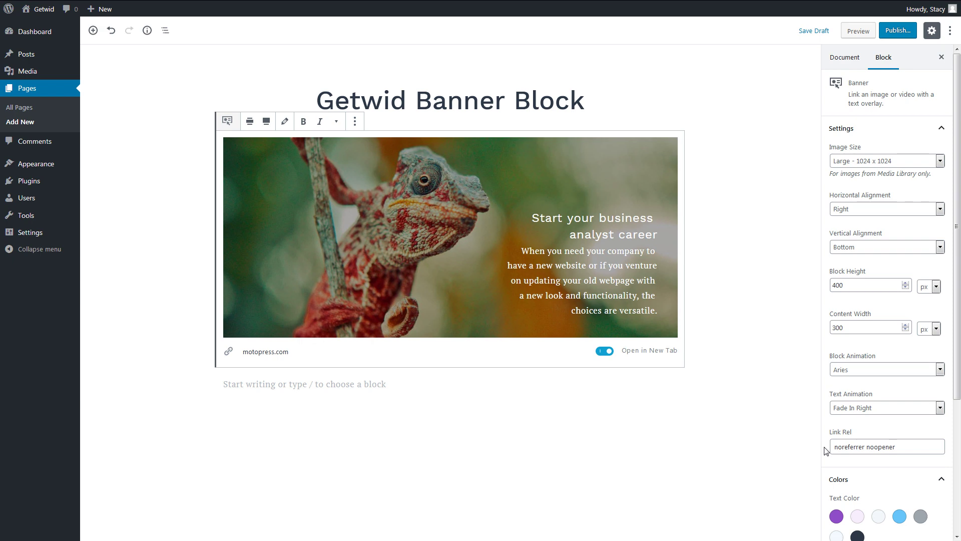
scroll(824, 450, "down", 3)
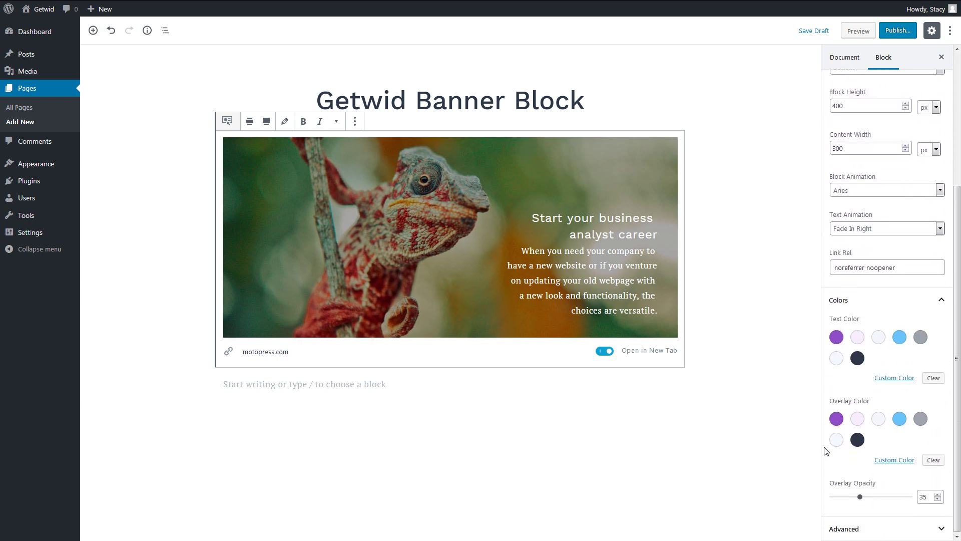
- Try pink and blue text colours and a darker purple overlay, then clear both back to defaults
left_click(860, 339)
left_click(903, 341)
left_click(837, 420)
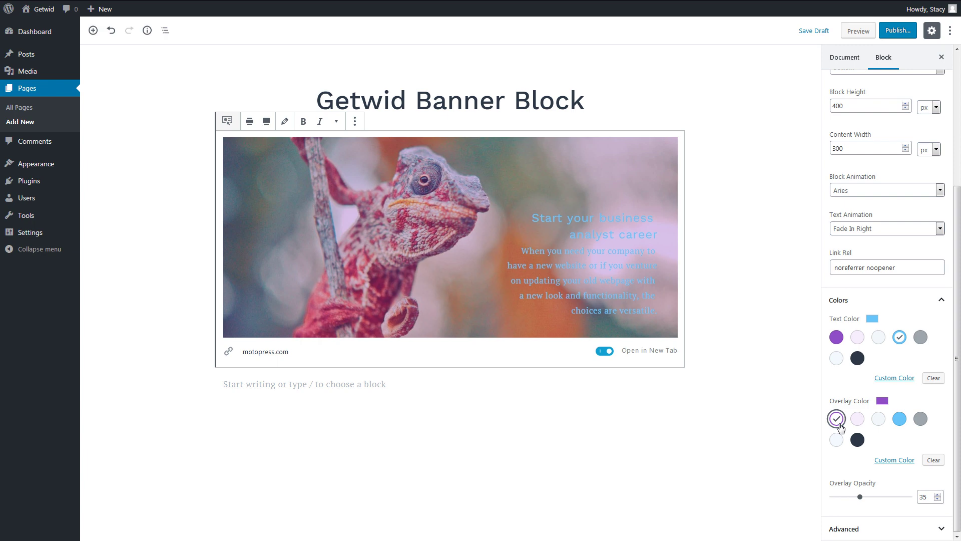
mouse_move(859, 497)
left_mouse_down()
mouse_move(906, 497)
mouse_move(856, 496)
left_mouse_up()
left_click(933, 460)
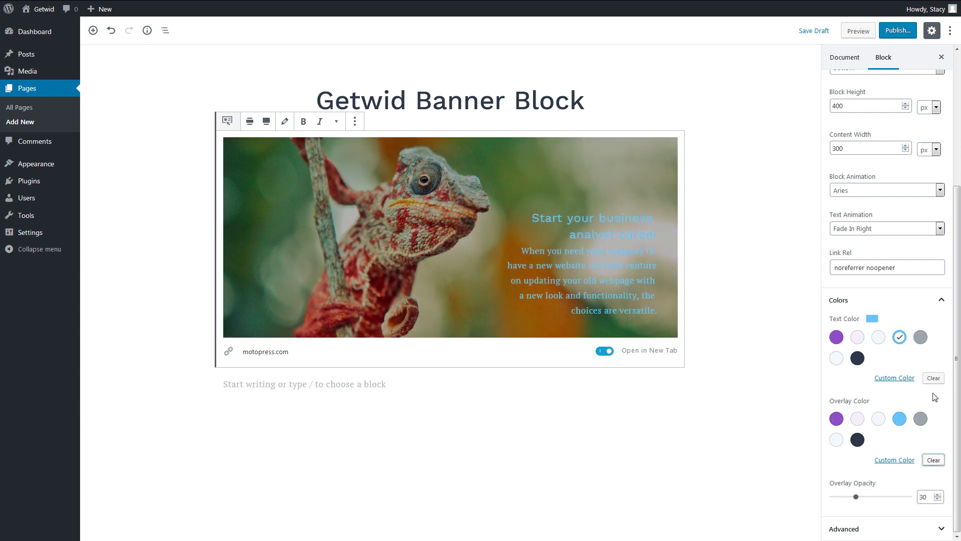
left_click(933, 378)
- Collapse Colors and expand the Advanced settings with the Additional CSS class field
left_click(938, 301)
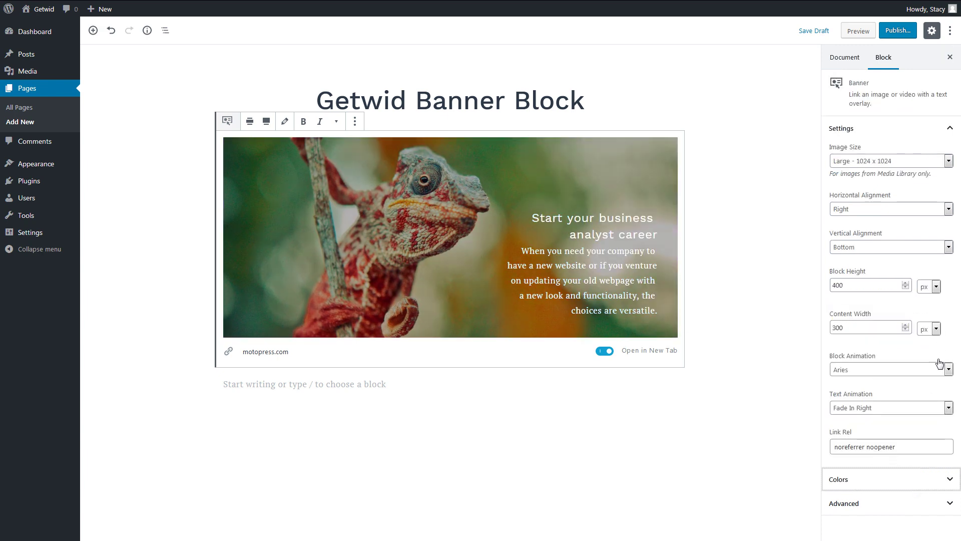
left_click(938, 503)
scroll(939, 507, "down", 1)
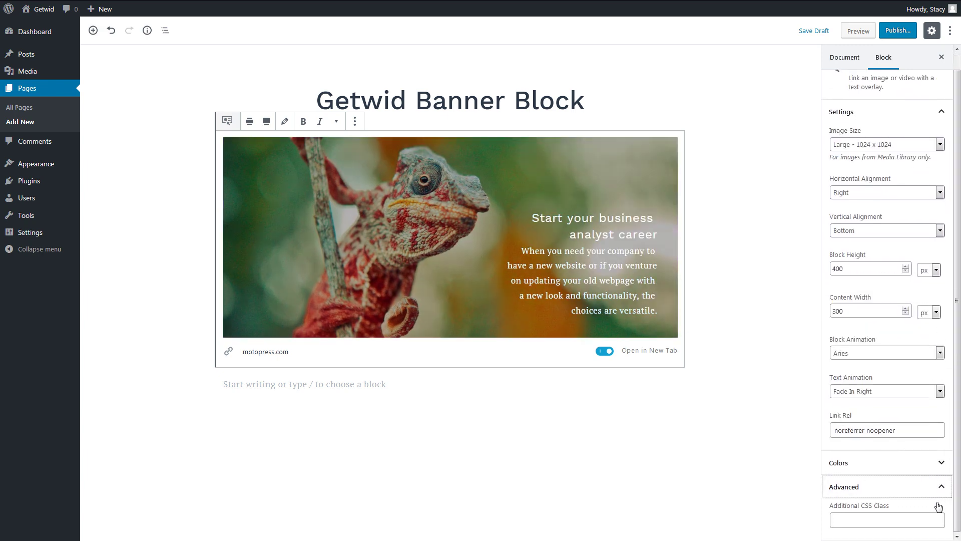
left_click(905, 517)
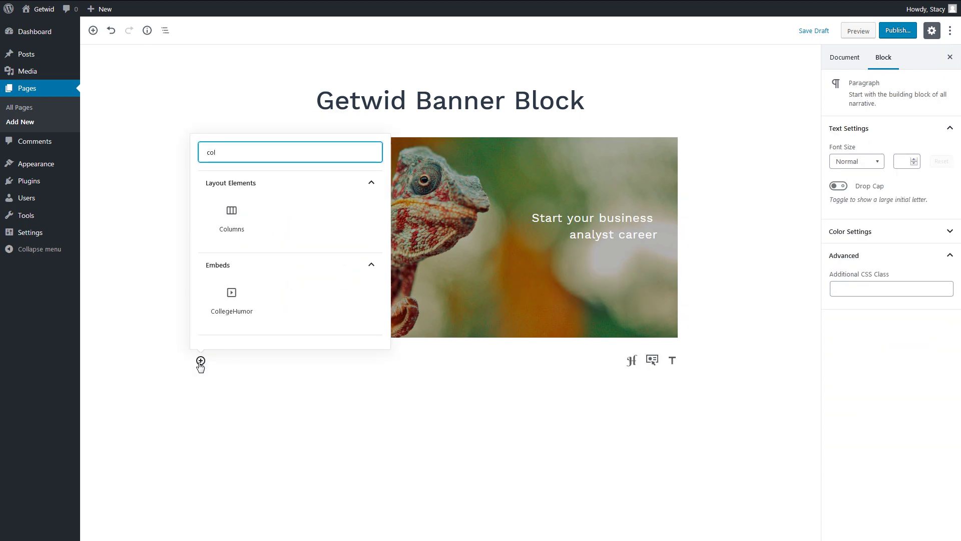
- Insert a Columns block with a puppy banner headed 'Today's Deals' in the left column
left_click(439, 363)
left_click(523, 271)
left_click(365, 485)
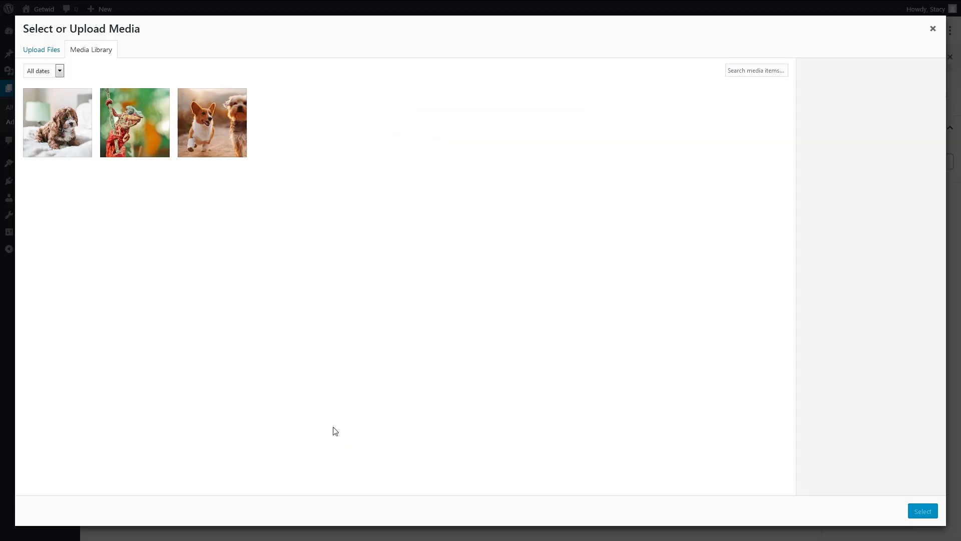
left_click(58, 123)
left_click(922, 510)
left_click(338, 342)
type("Today's Deals")
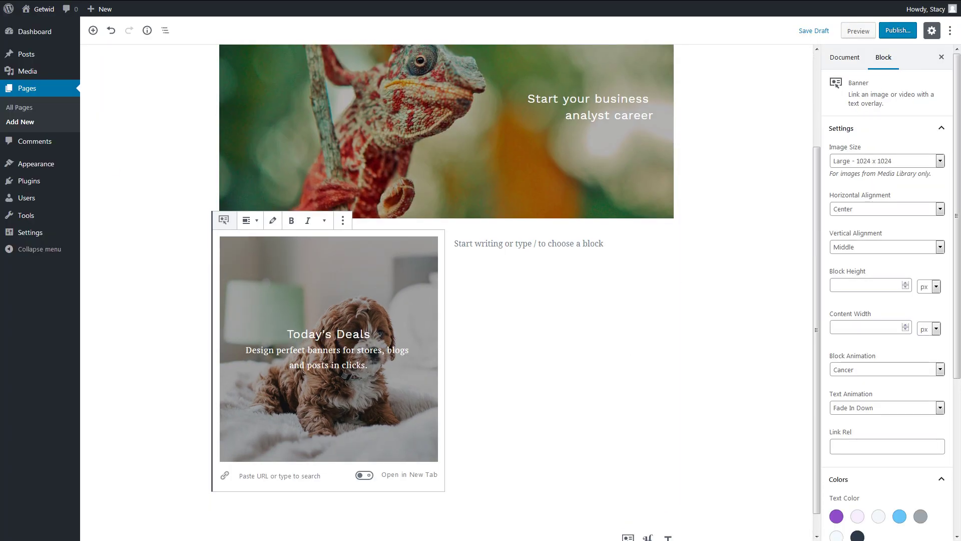
- Add a dogs banner headed 'We build Beautiful Websites' with Taurus animation in the right column
left_click(485, 306)
left_click(526, 244)
left_click(653, 243)
left_click(588, 307)
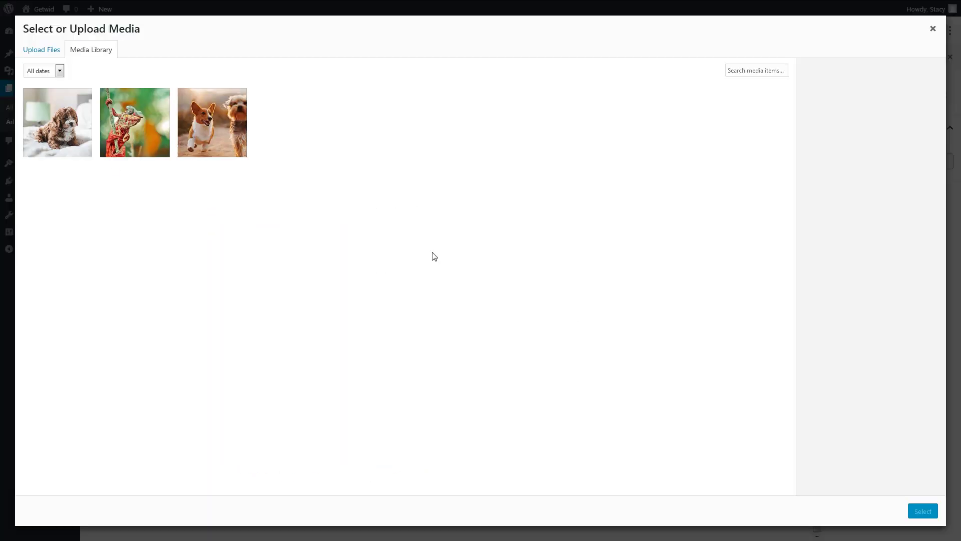
left_click(213, 122)
left_click(922, 510)
left_click(563, 341)
type("We build Beautiful Websites")
left_click(887, 369)
left_click(887, 418)
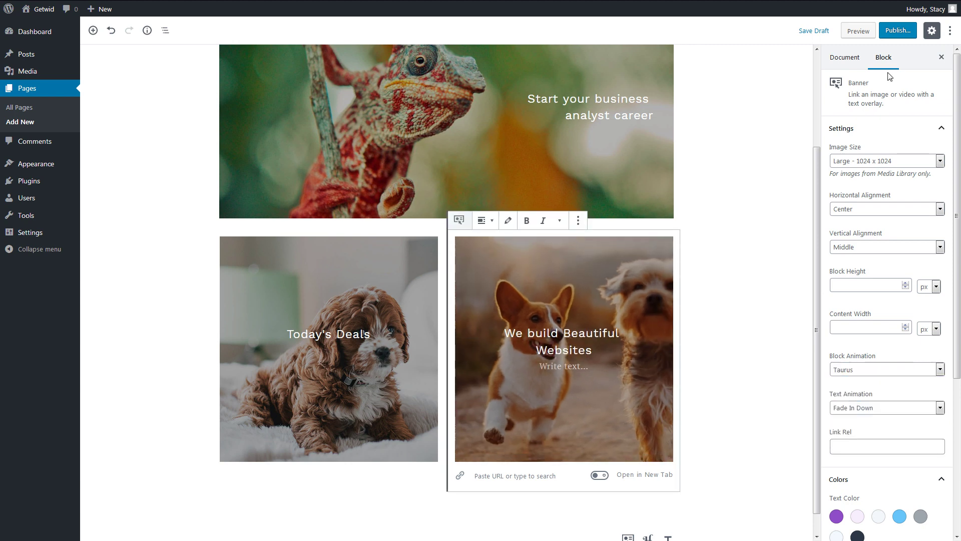
- Publish the page and view it live
left_click(897, 30)
left_click(154, 63)
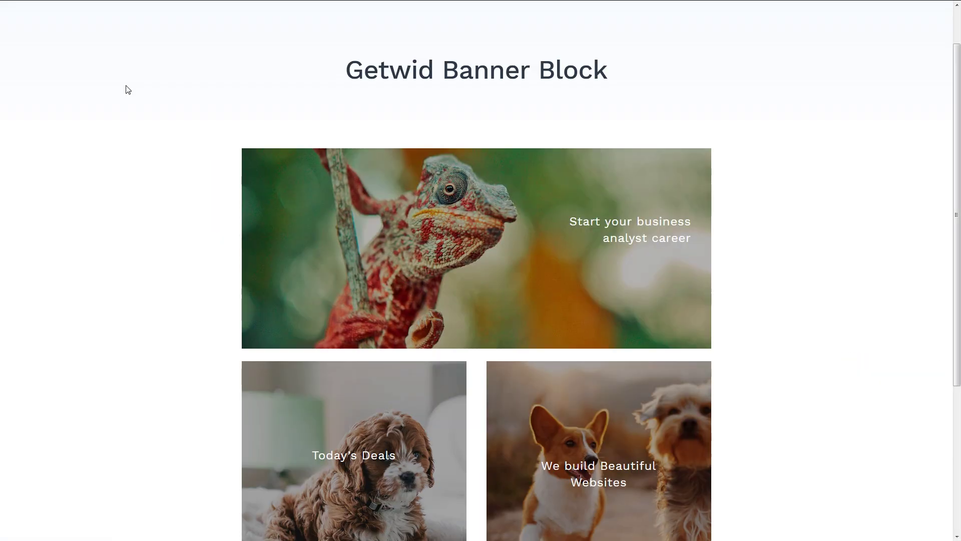
mouse_move(476, 248)
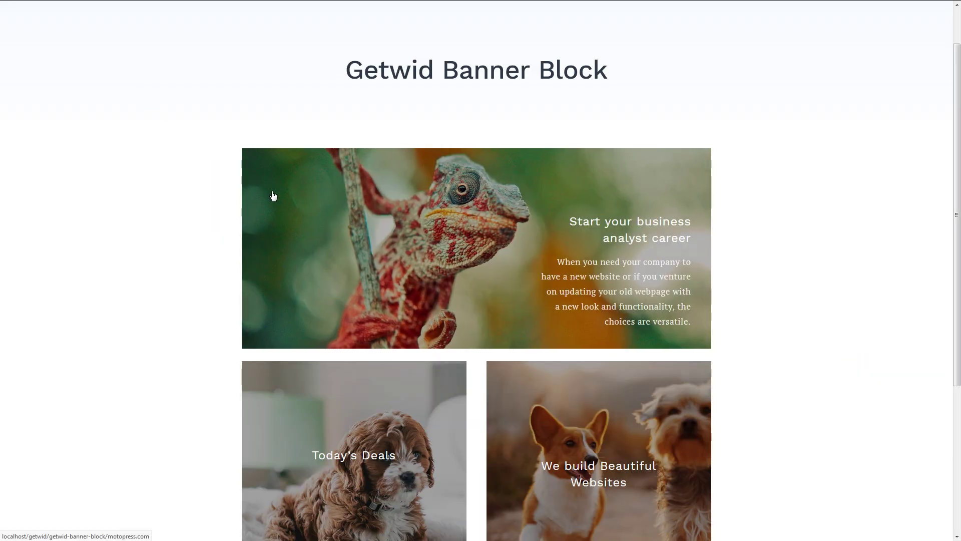
scroll(243, 205, "down", 2)
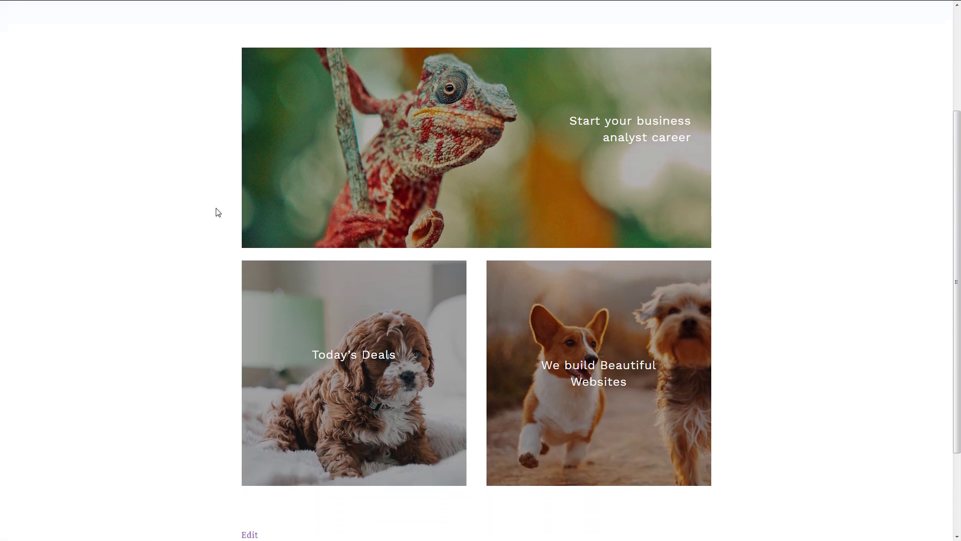